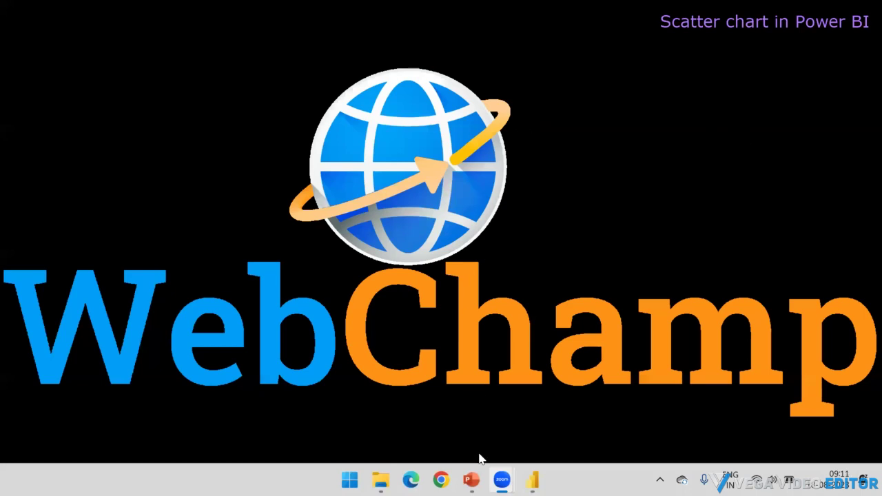
Bring the Data Visualizations in Power BI deck forward on its Scatter Chart slide 13
mouse_move(472, 480)
click(465, 417)
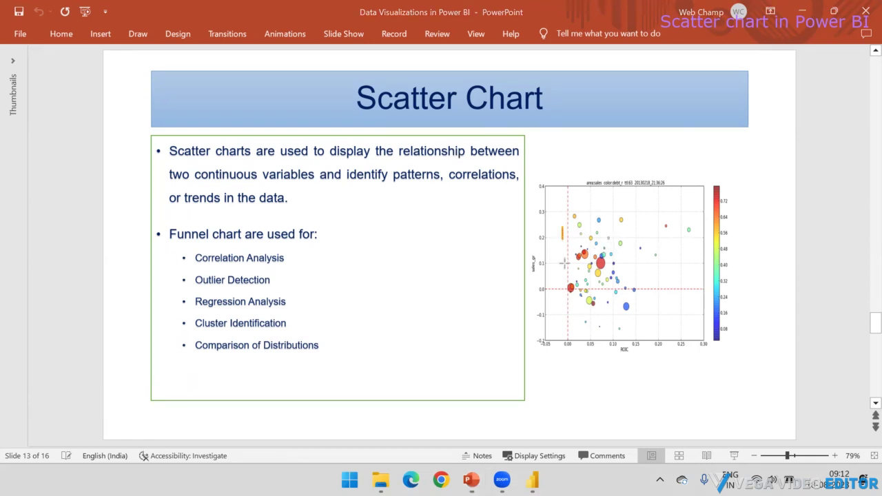
drag(567, 226, 641, 325)
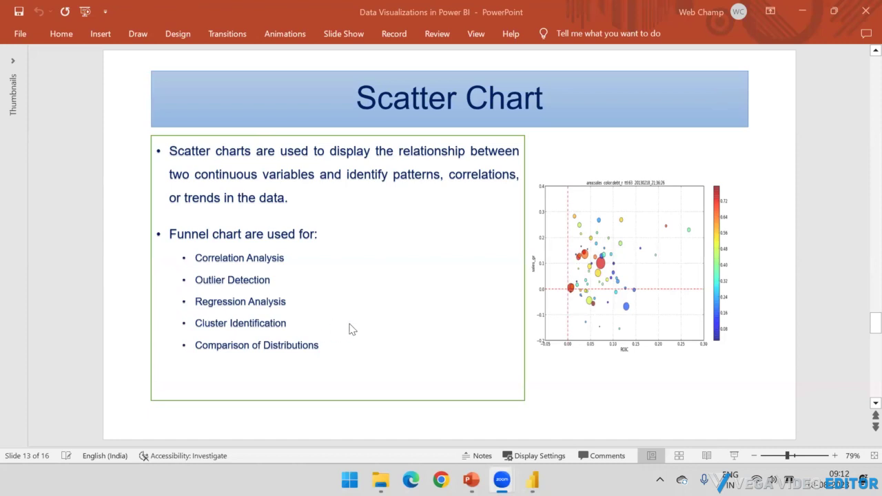
click(597, 386)
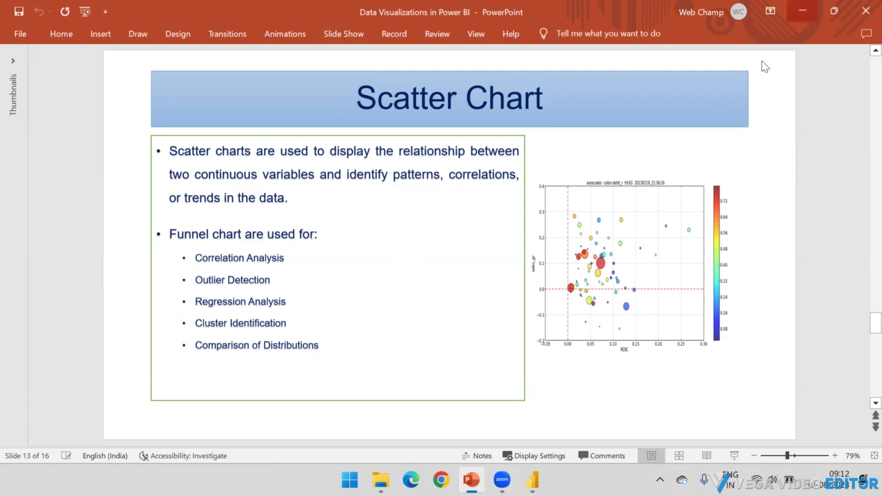
Add an empty scatter chart to Page 1, enlarging it and moving it toward the centre
click(532, 480)
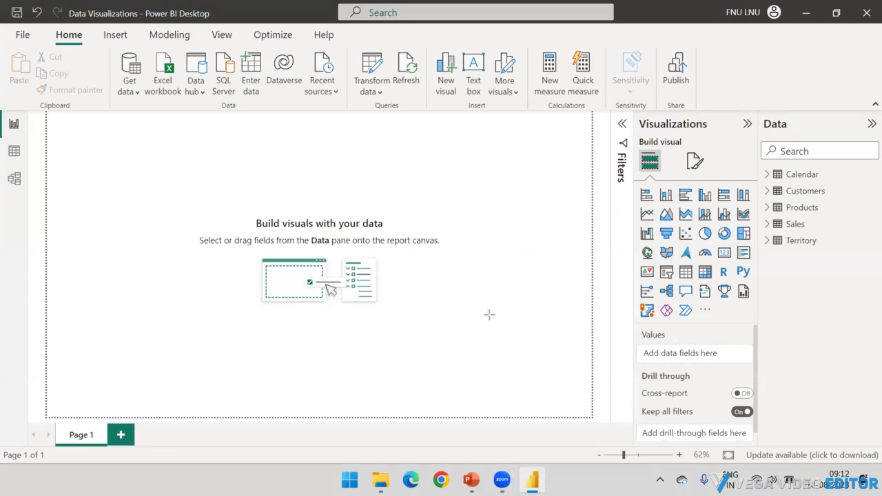
drag(511, 312, 673, 243)
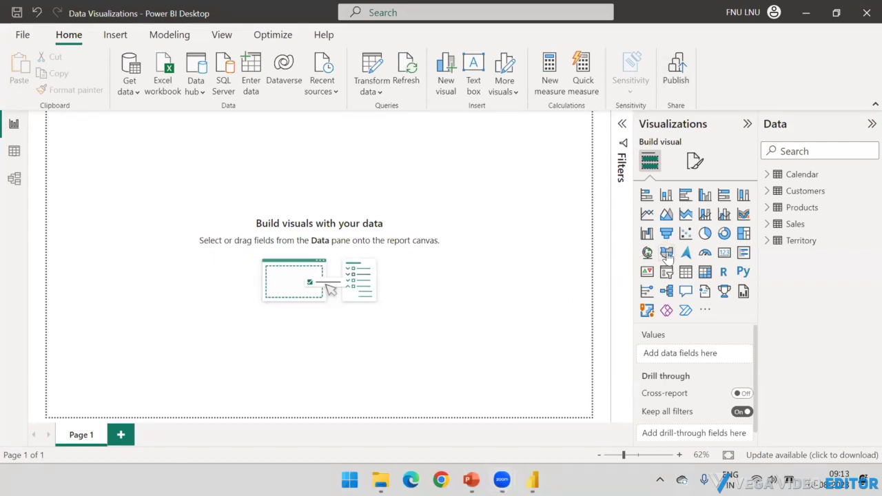
click(685, 234)
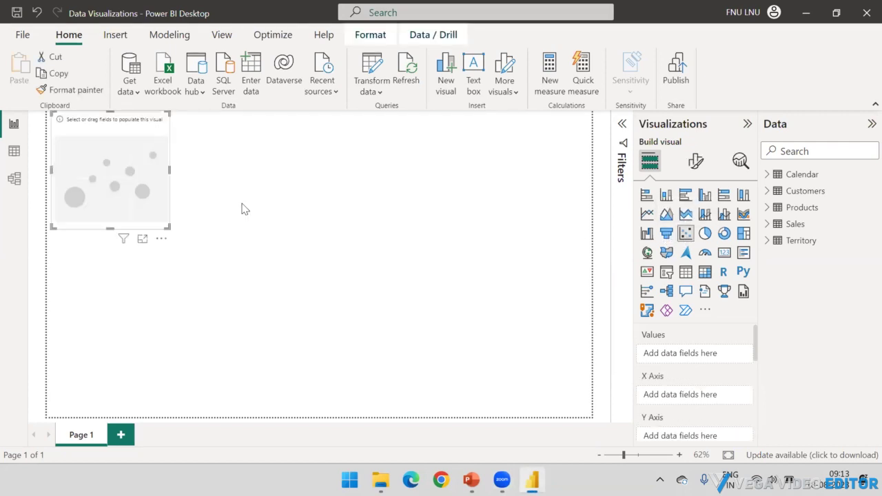
drag(168, 227, 397, 340)
drag(165, 122, 269, 174)
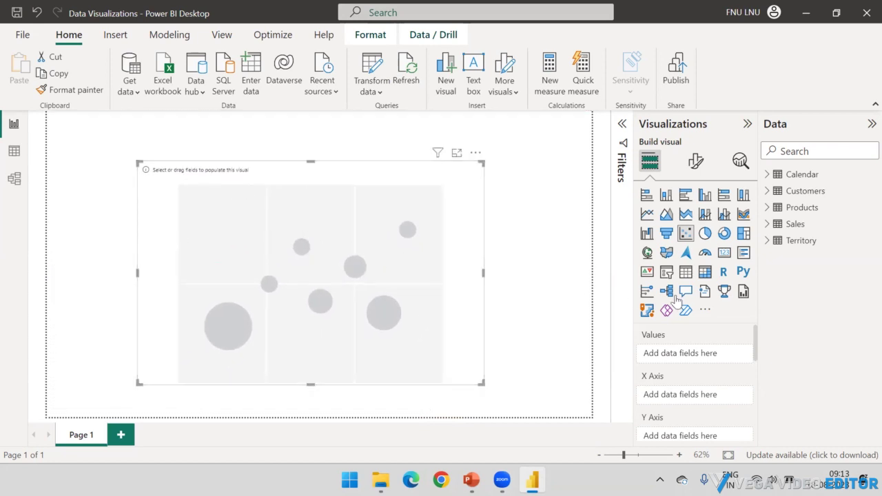
Expand the Sales table in the Data pane to list its fields
scroll(693, 344, down, 1)
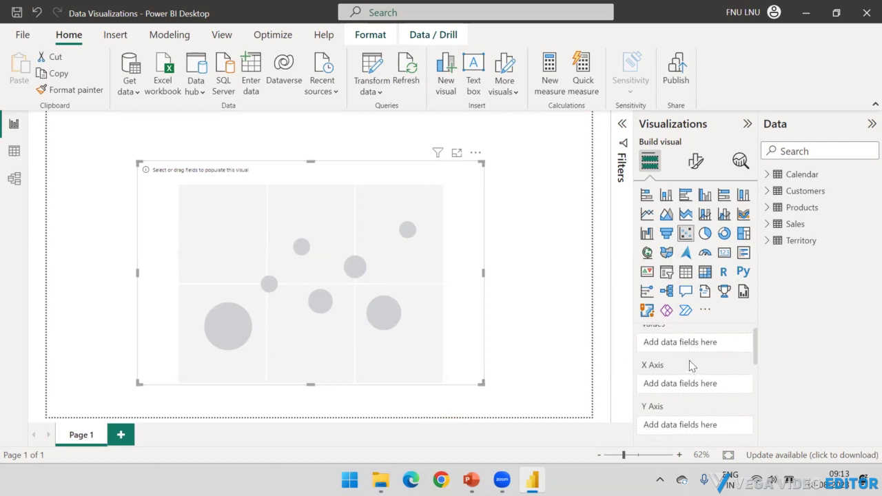
scroll(692, 365, up, 1)
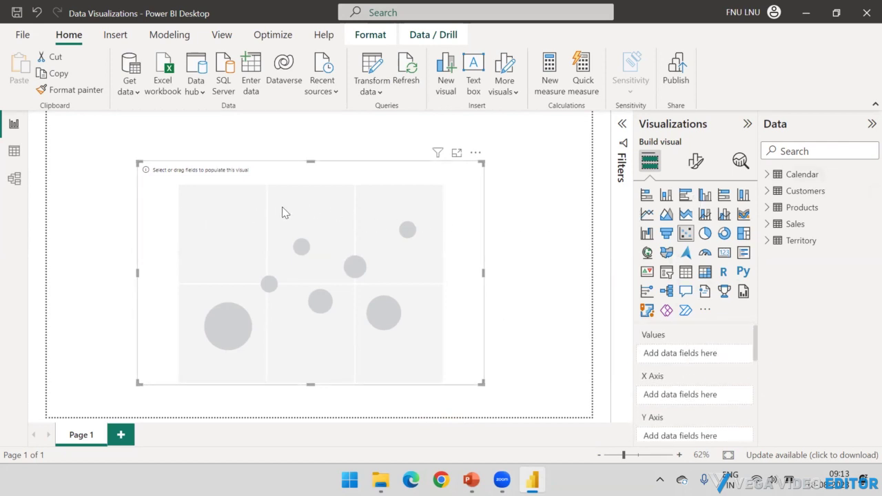
click(767, 225)
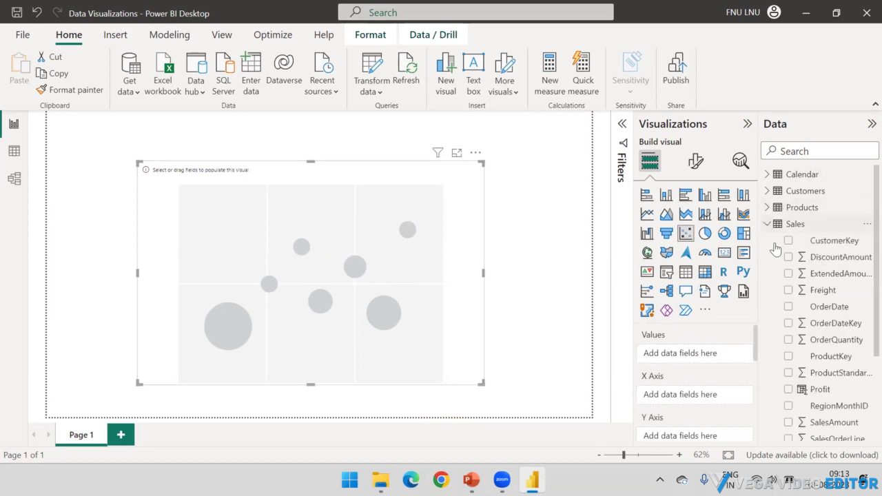
scroll(776, 250, down, 4)
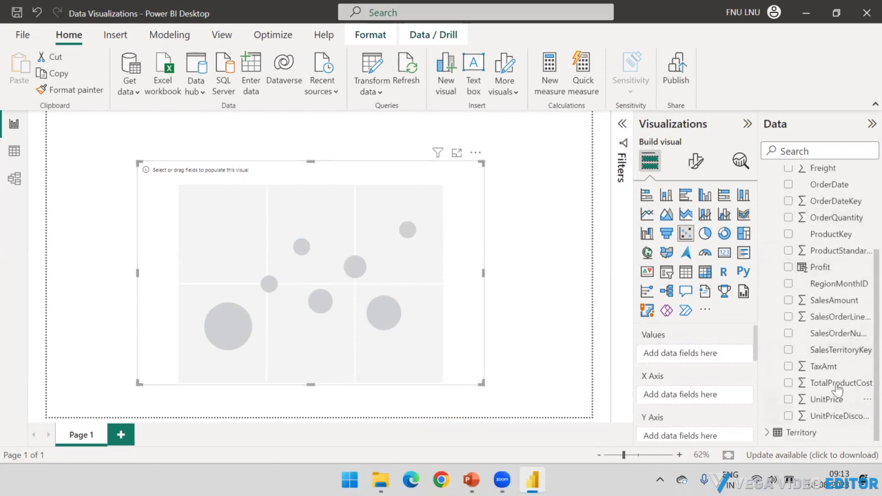
Put SalesAmount on the X Axis and Profit on the Y Axis as sums
drag(820, 301, 339, 250)
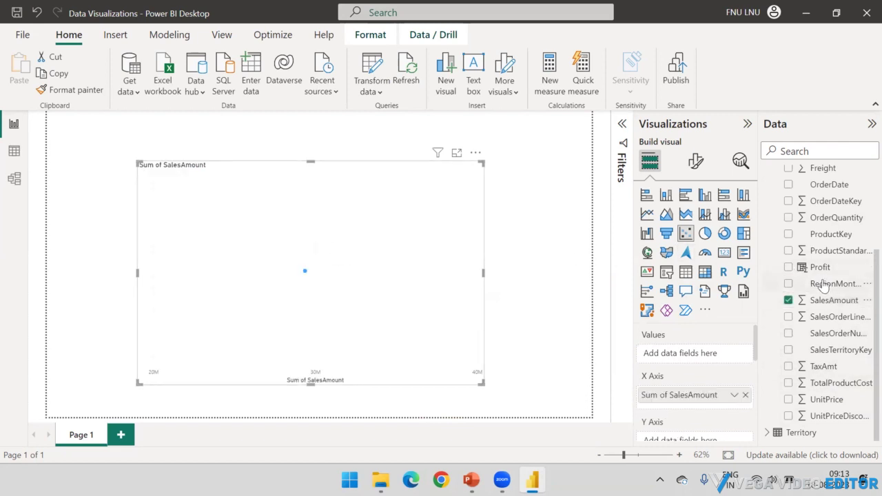
drag(820, 267, 284, 237)
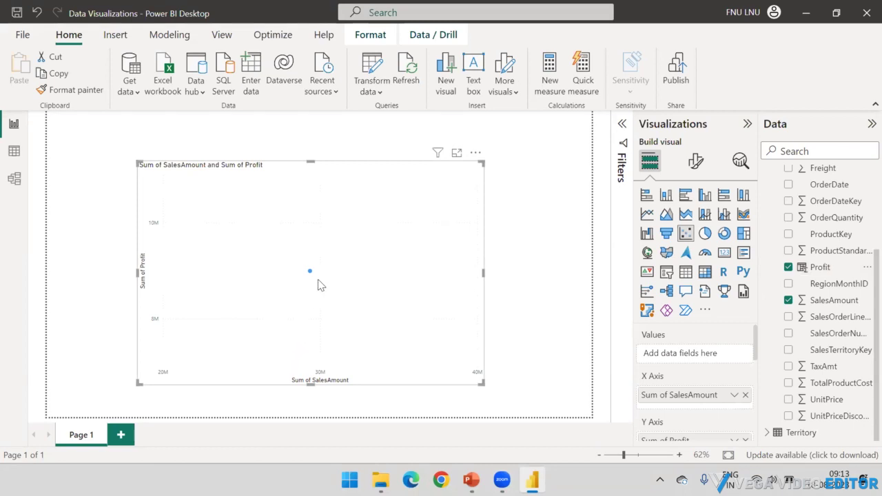
mouse_move(310, 273)
drag(756, 338, 758, 353)
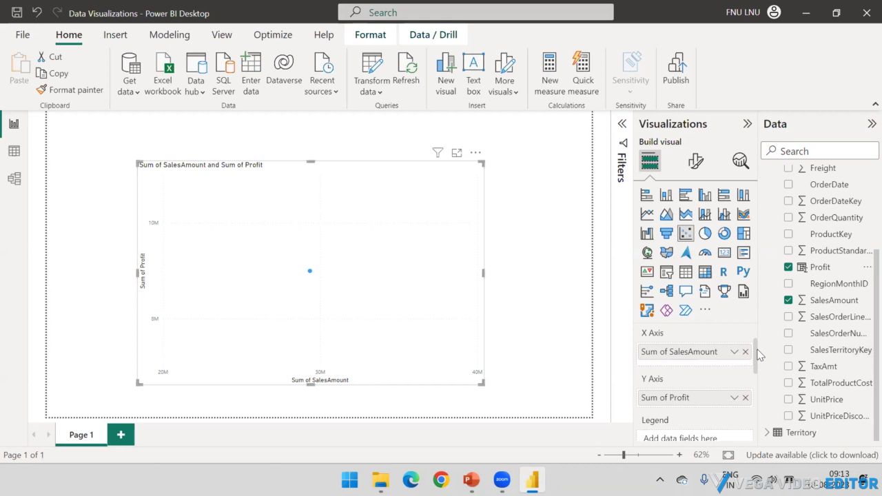
Set both SalesAmount (X Axis) and Profit (Y Axis) to Don't summarize
click(734, 352)
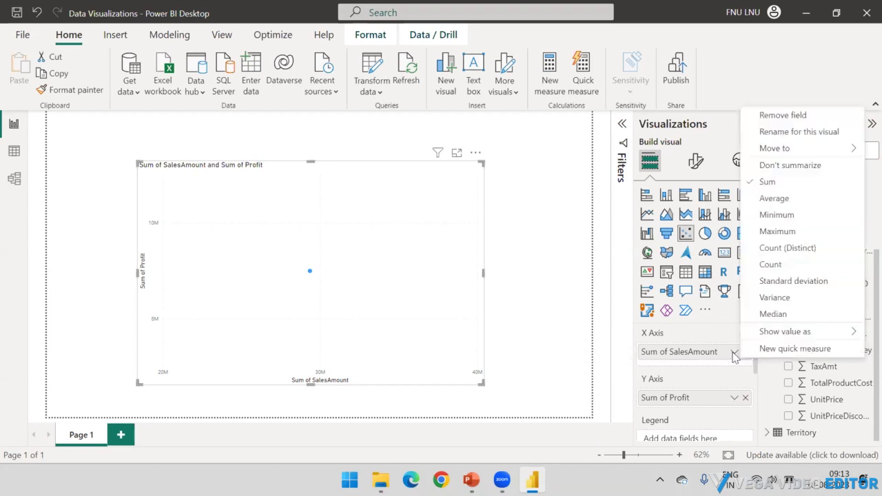
click(788, 166)
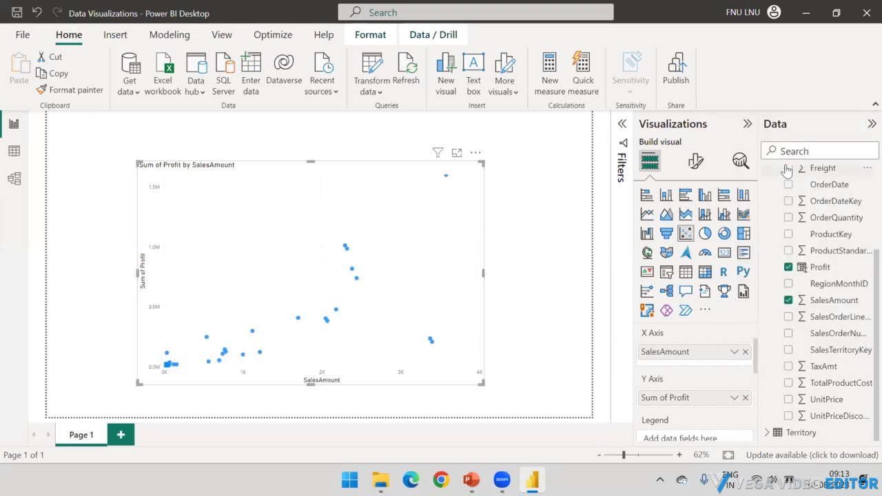
click(734, 397)
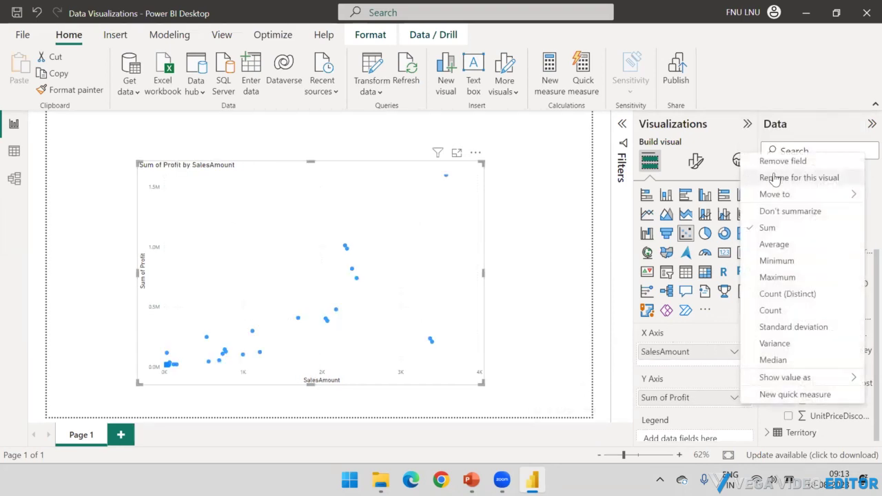
click(786, 212)
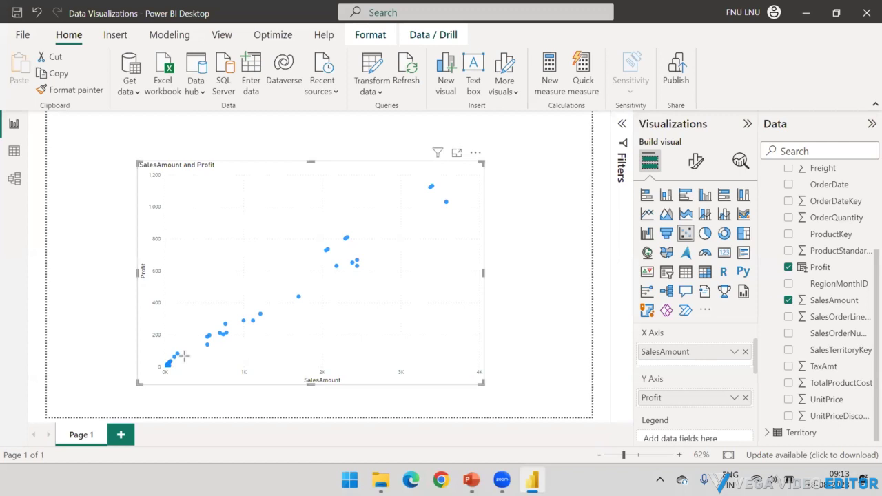
mouse_move(168, 364)
mouse_down()
mouse_move(294, 298)
mouse_move(459, 178)
mouse_up()
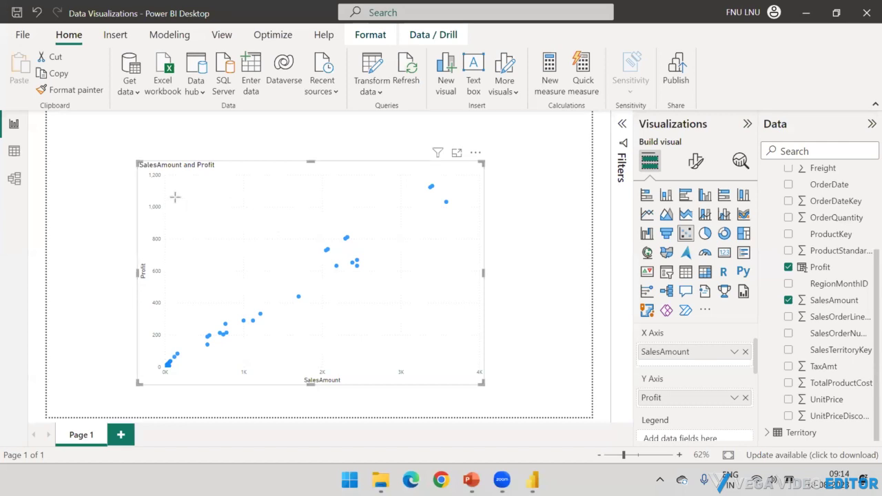
drag(176, 198, 442, 336)
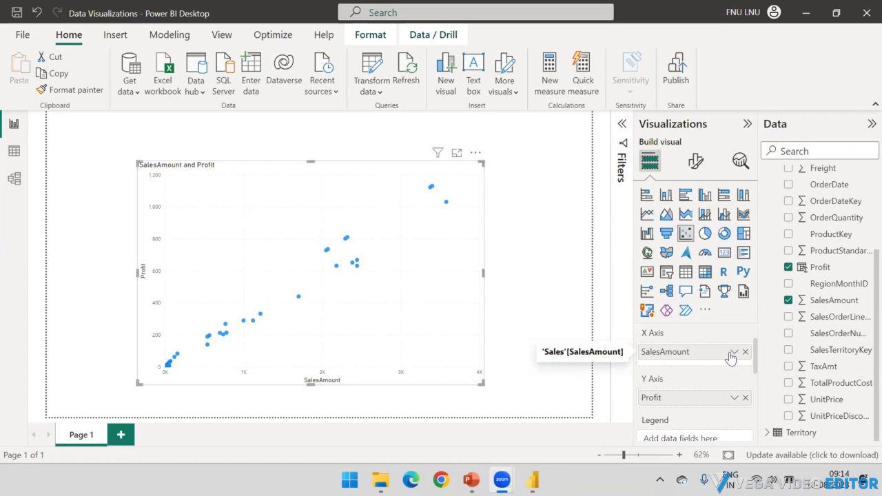
Collapse Sales, expand Calendar, and add Date Hierarchy Month to the chart's Values
scroll(730, 358, up, 2)
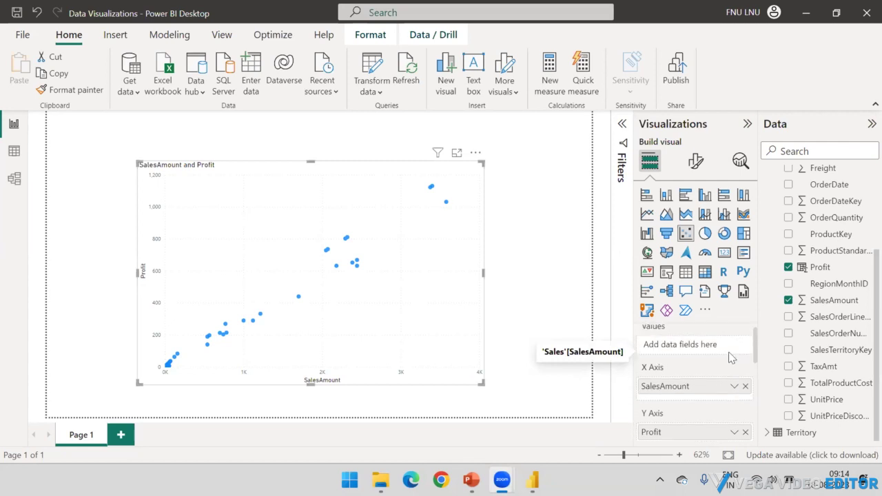
scroll(727, 359, down, 1)
scroll(700, 394, up, 1)
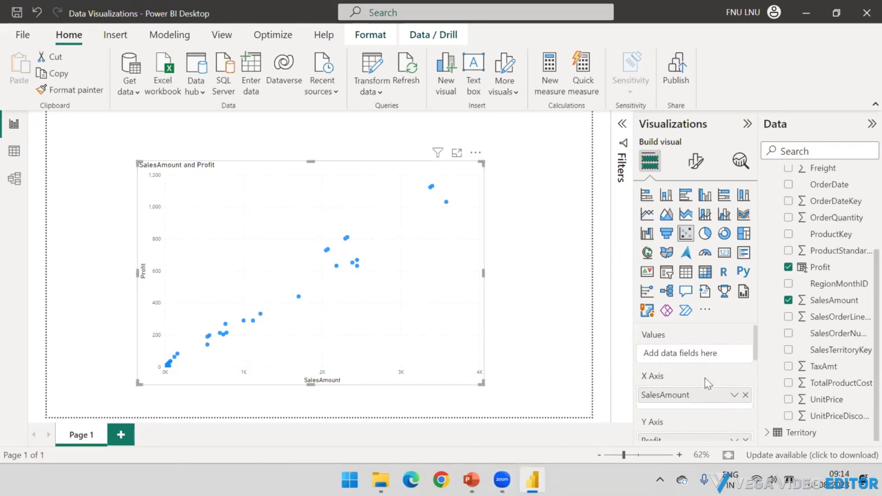
scroll(803, 289, up, 3)
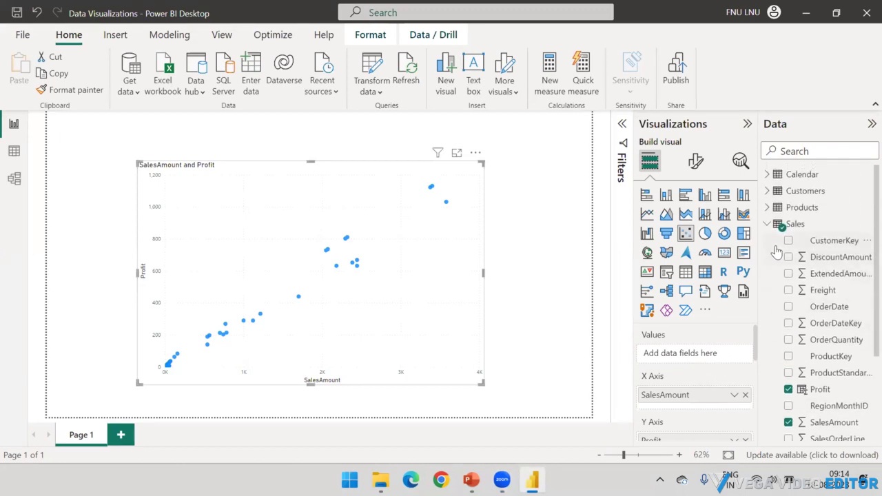
click(768, 224)
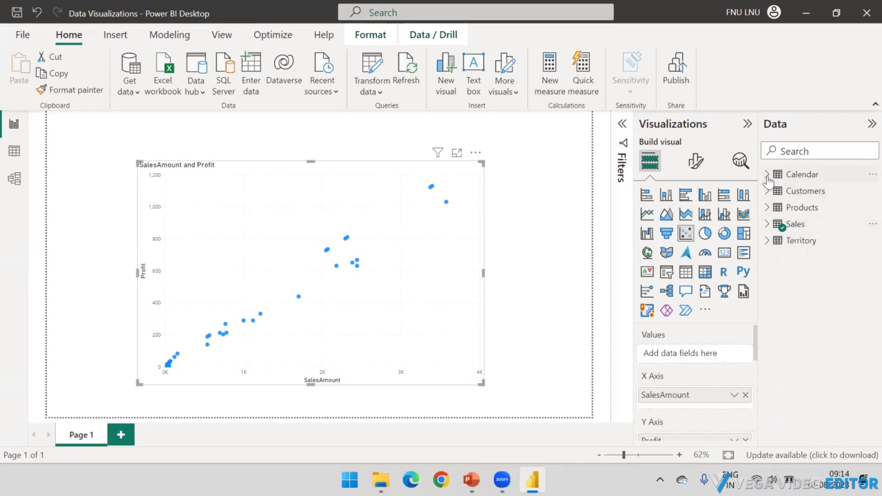
click(767, 175)
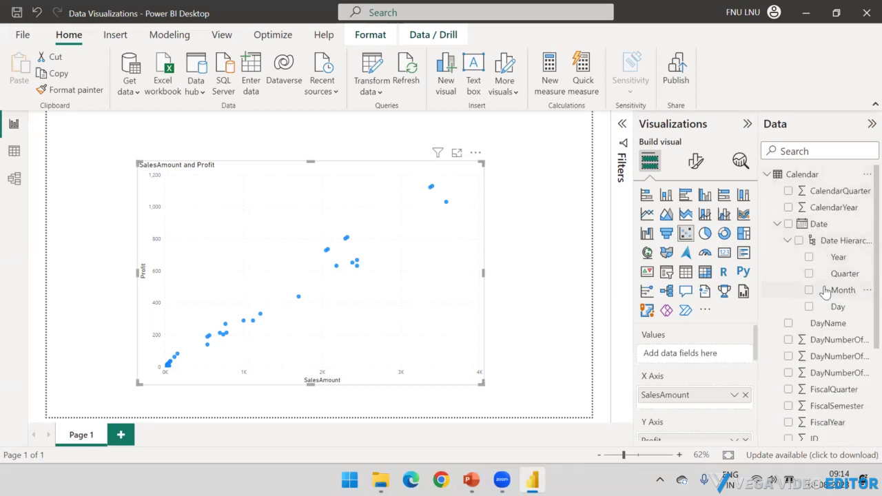
drag(826, 292, 680, 355)
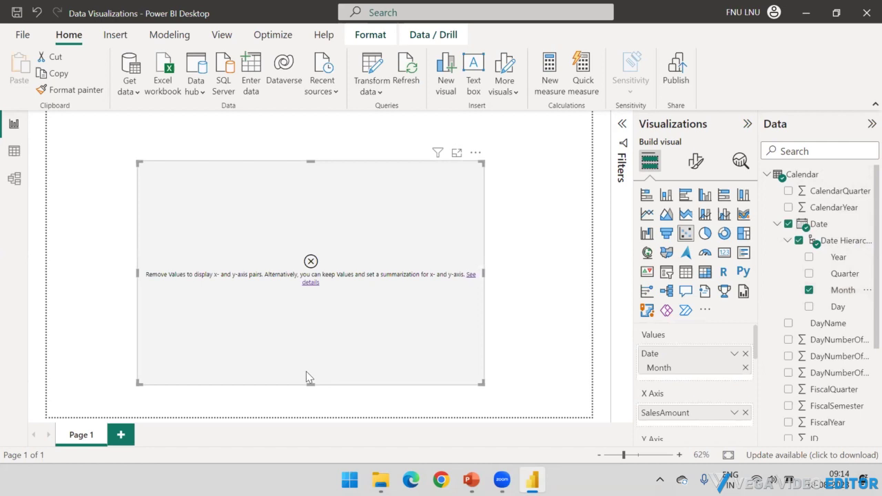
Switch SalesAmount and Profit back to Sum, giving twelve monthly points
scroll(667, 345, down, 2)
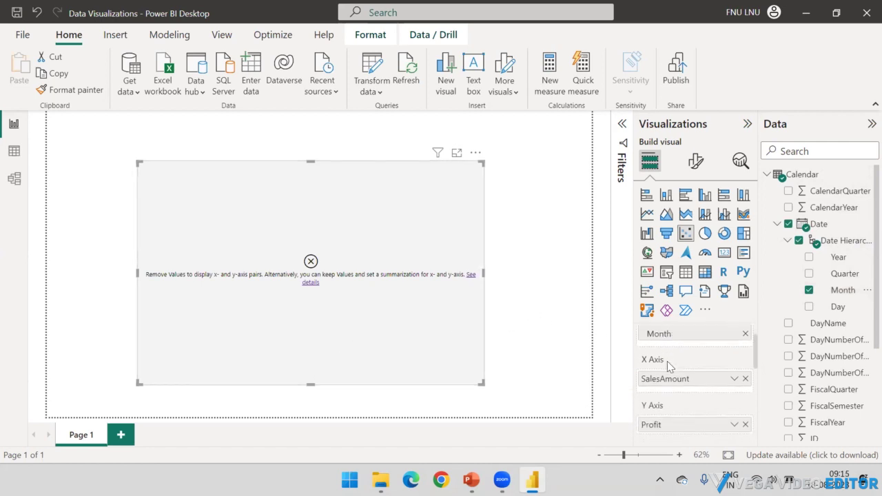
click(734, 361)
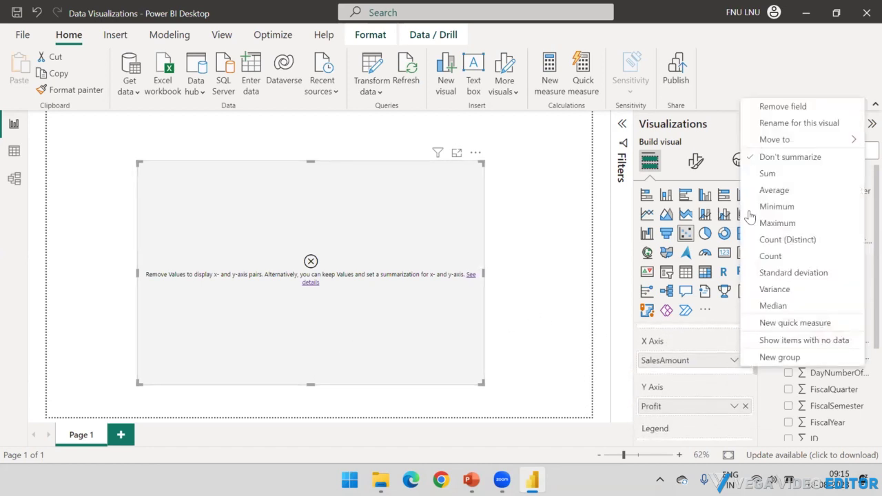
click(763, 174)
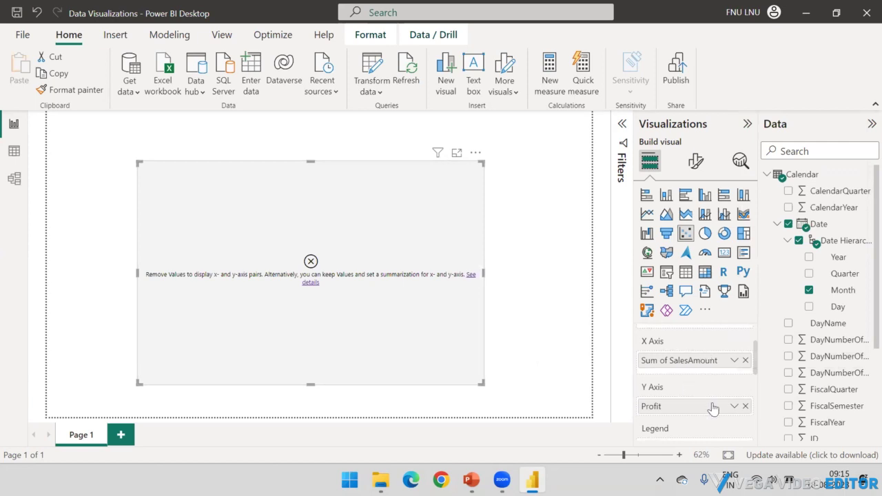
click(735, 406)
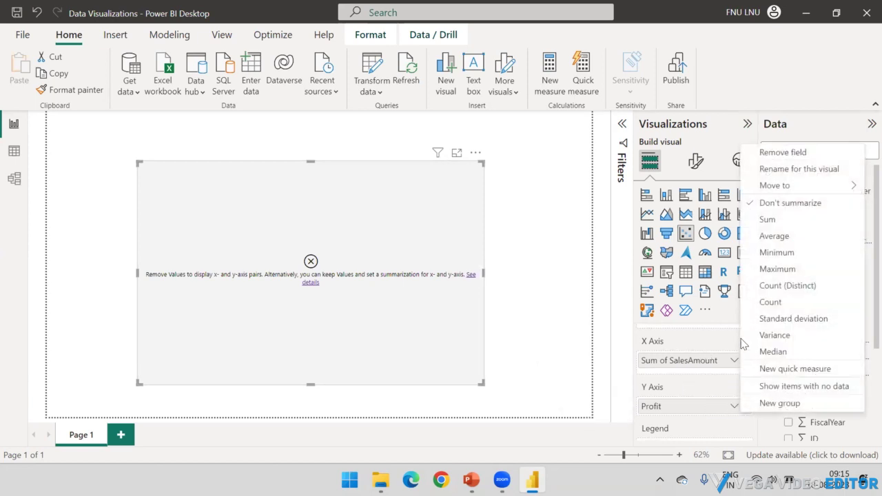
click(768, 220)
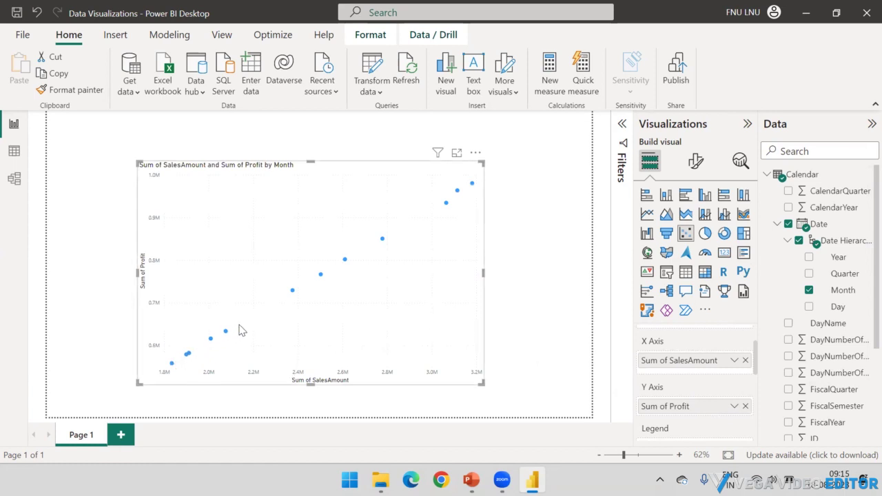
mouse_move(346, 265)
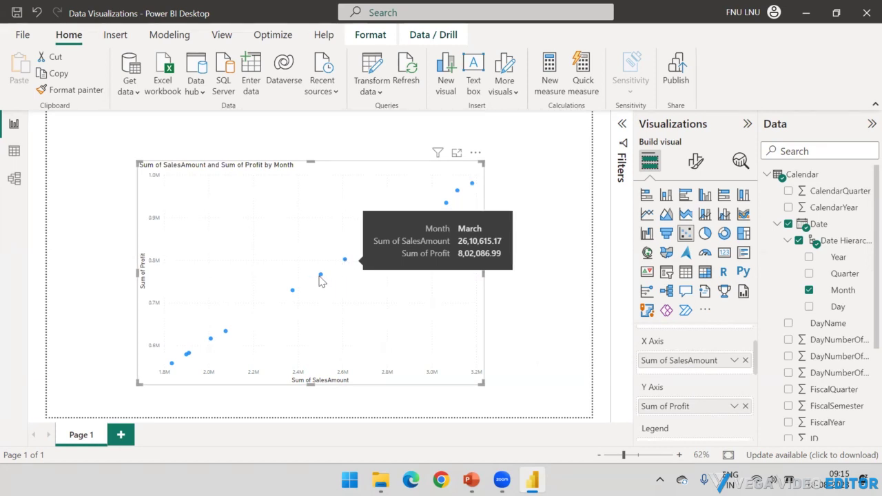
mouse_move(321, 277)
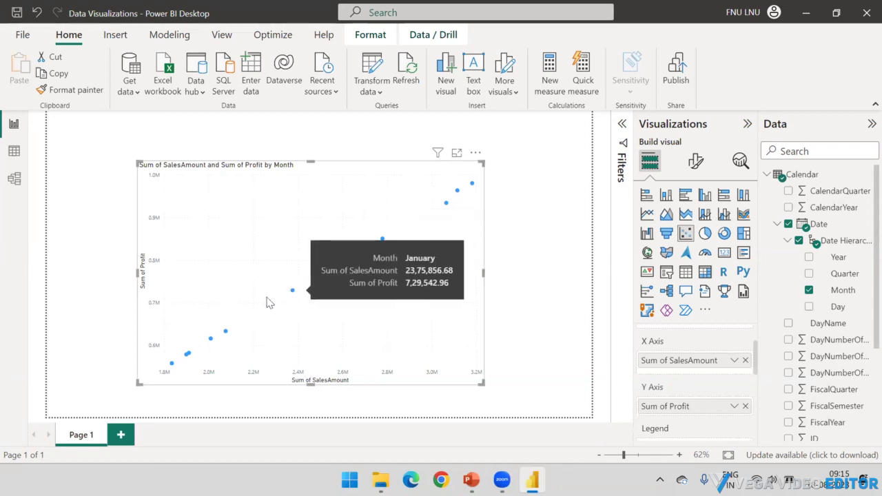
mouse_move(174, 369)
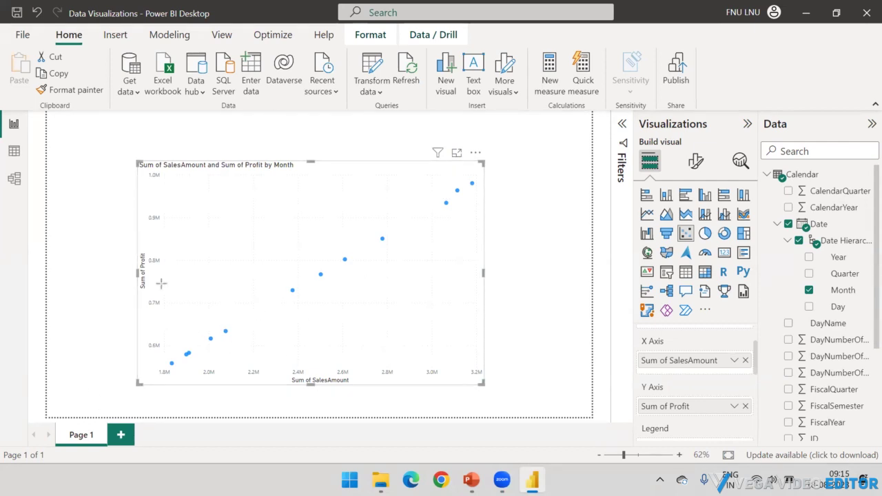
mouse_move(174, 361)
mouse_down()
mouse_move(381, 259)
mouse_move(471, 182)
mouse_up()
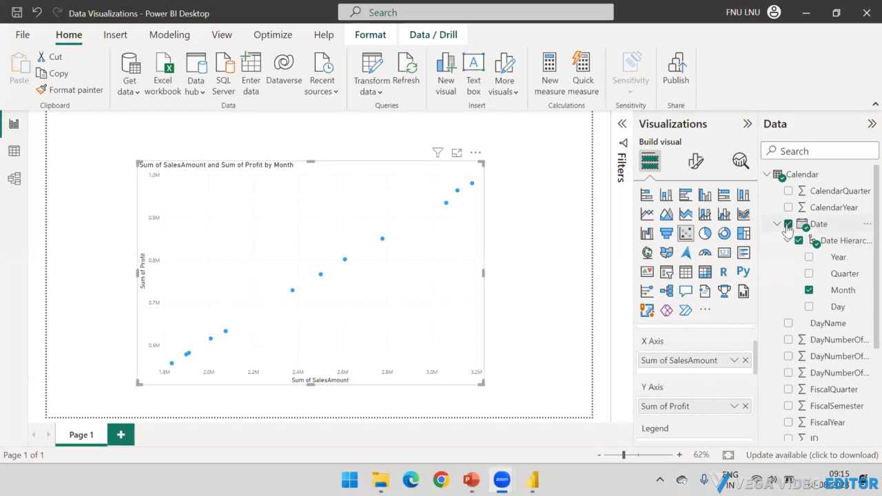
Remove Month from the chart's Values and add it back, then deselect the chart
click(810, 291)
click(767, 174)
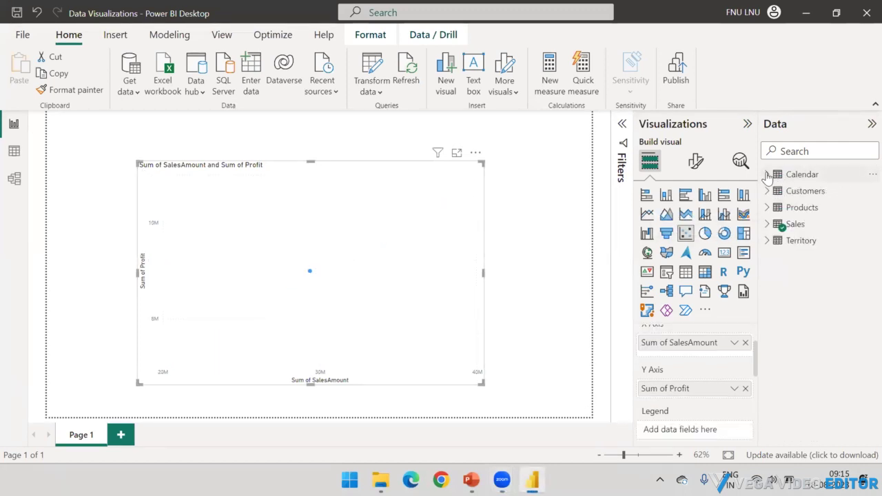
click(767, 174)
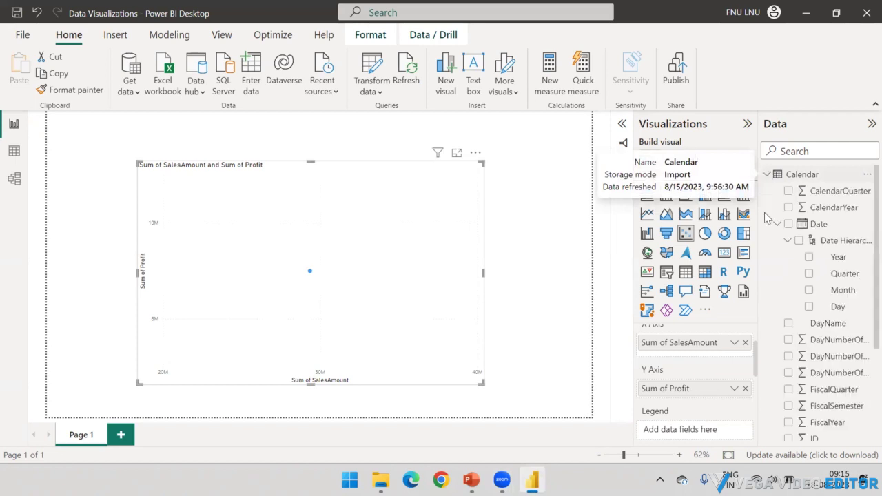
drag(772, 309, 706, 357)
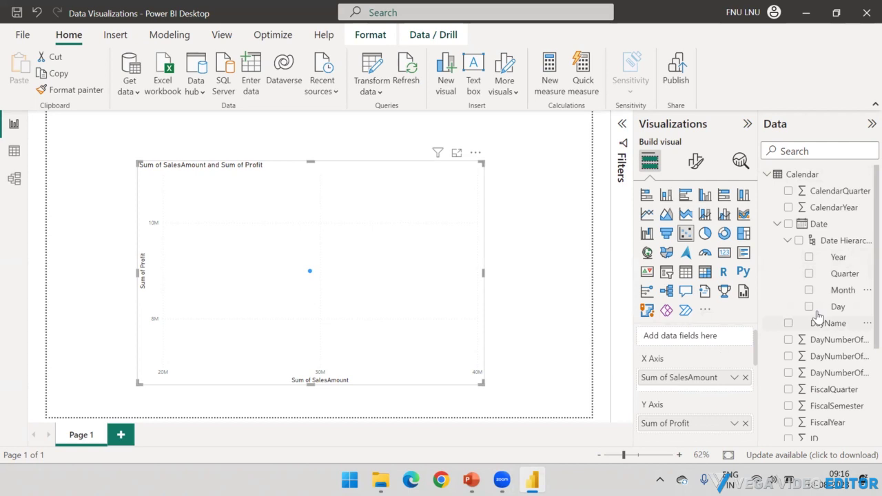
drag(827, 292, 698, 339)
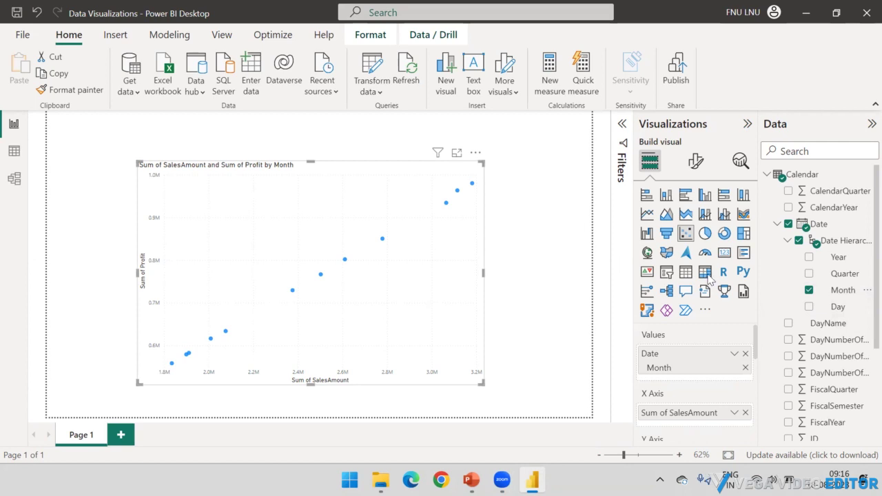
key(Escape)
Collapse Calendar and Customers, expand the Products table, and reselect the scatter chart
click(769, 176)
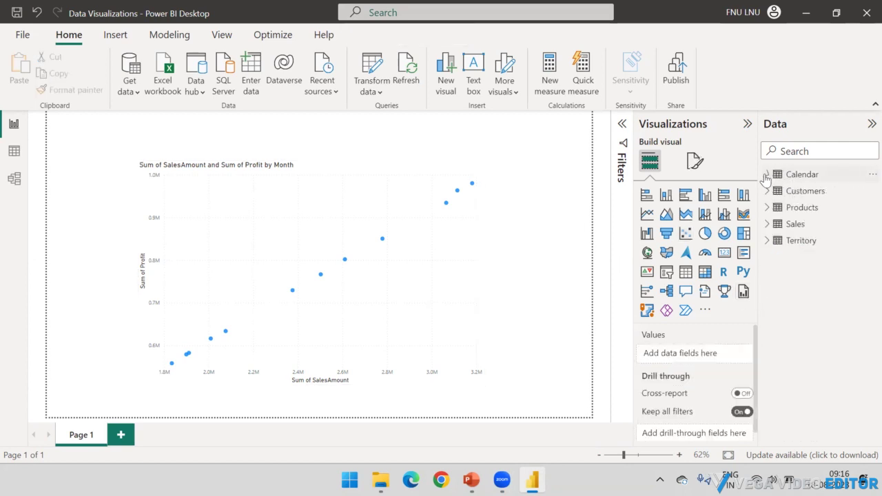
click(768, 193)
scroll(823, 232, down, 3)
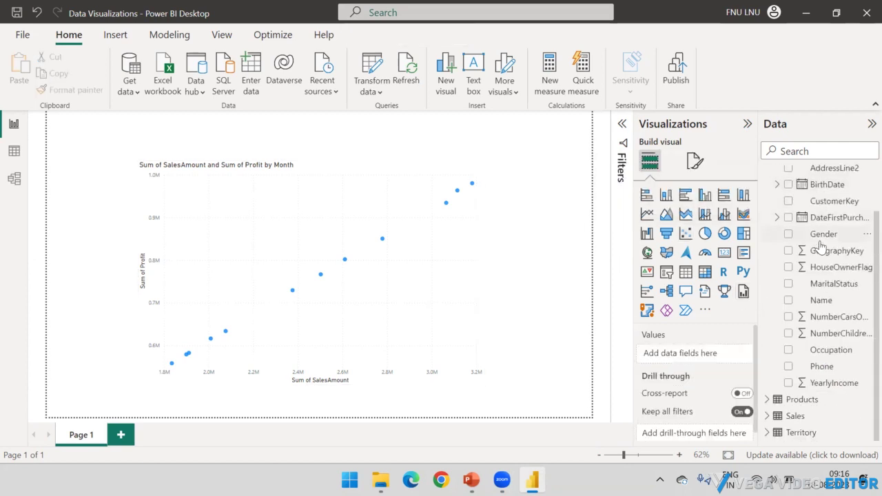
scroll(820, 235, up, 3)
click(767, 192)
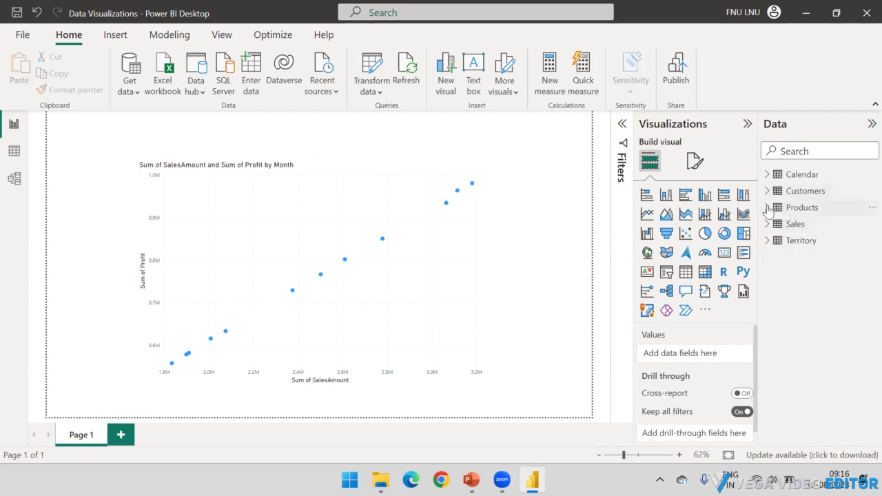
click(767, 207)
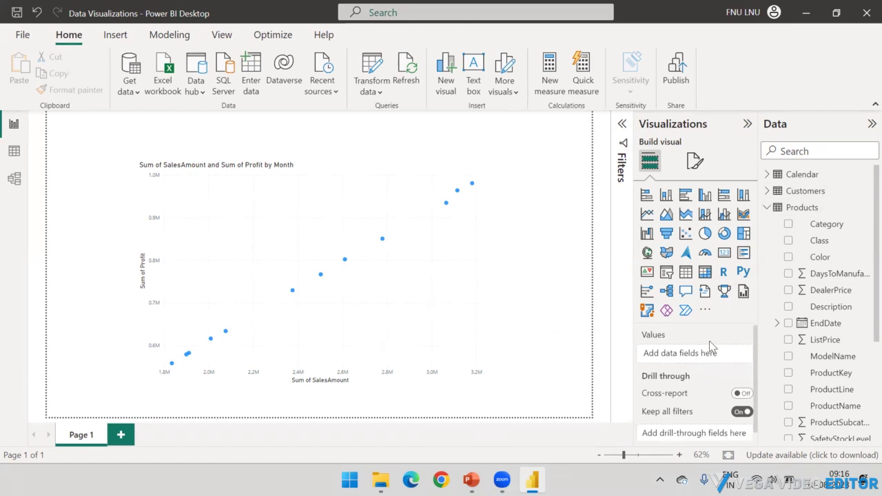
click(422, 250)
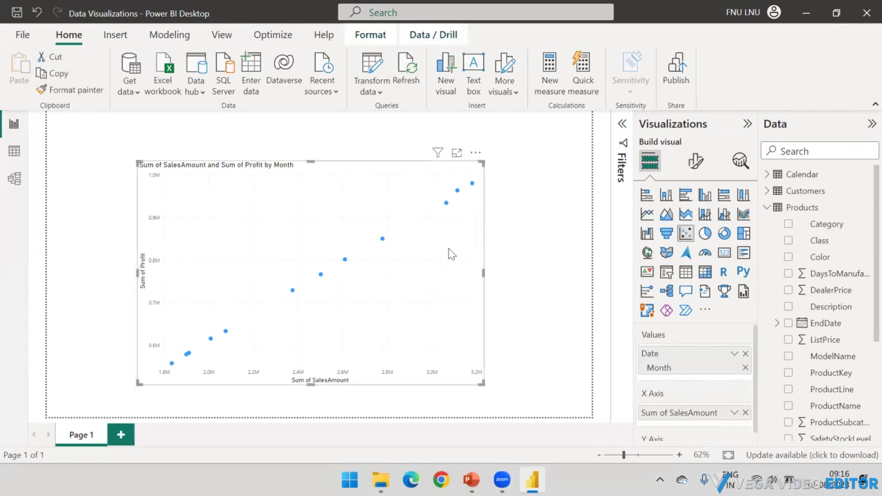
scroll(704, 367, down, 1)
scroll(696, 362, down, 3)
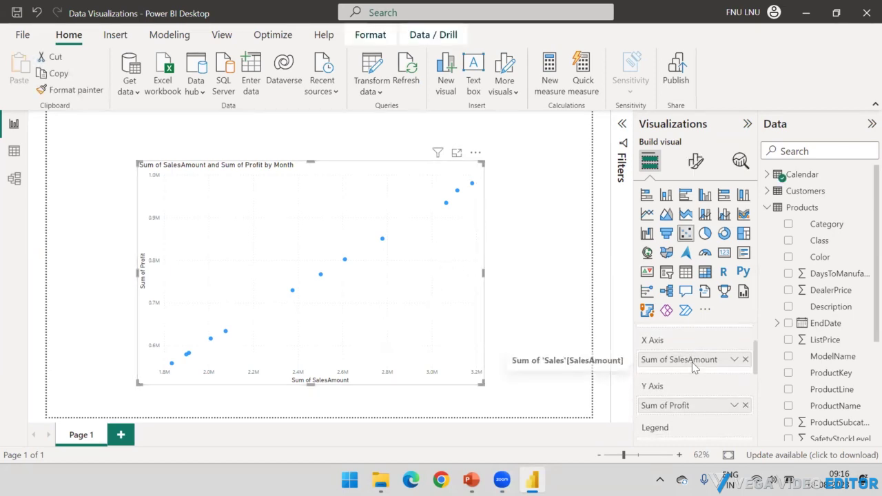
Put Products Category in the Legend and point out the Bikes, Accessories and Clothing clusters
drag(827, 225, 693, 378)
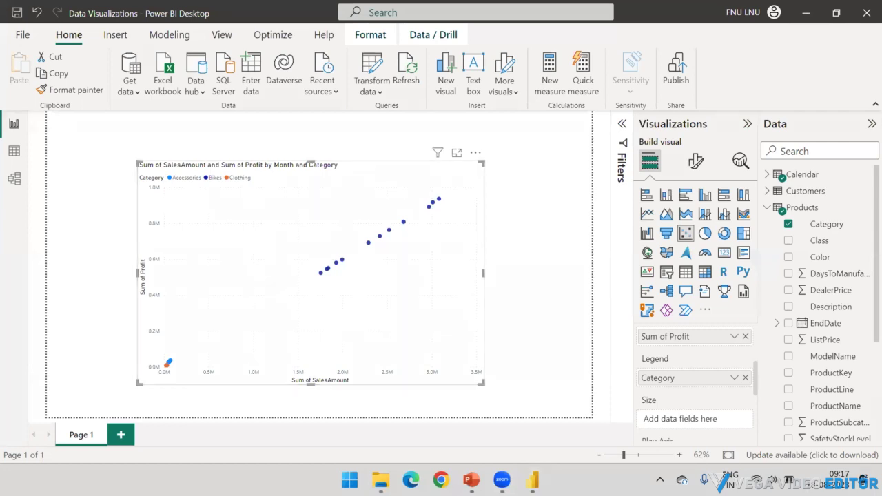
drag(229, 185, 165, 360)
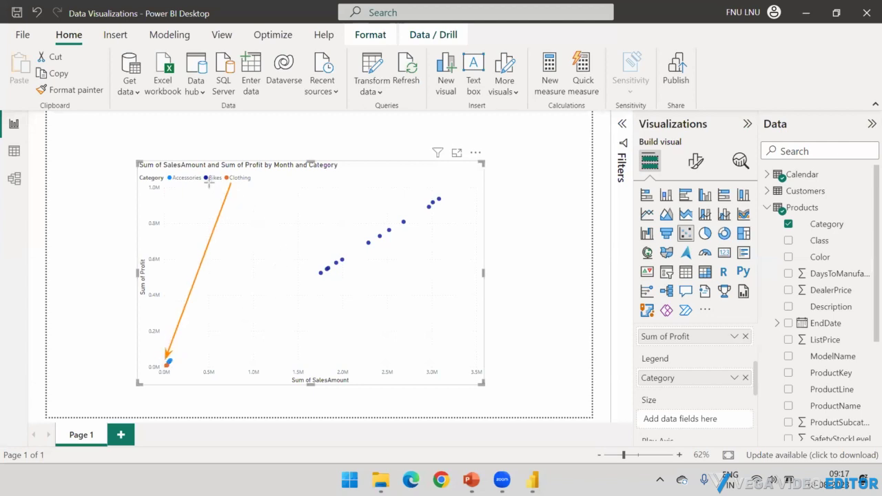
mouse_move(209, 180)
mouse_down()
mouse_move(244, 227)
mouse_move(321, 267)
mouse_up()
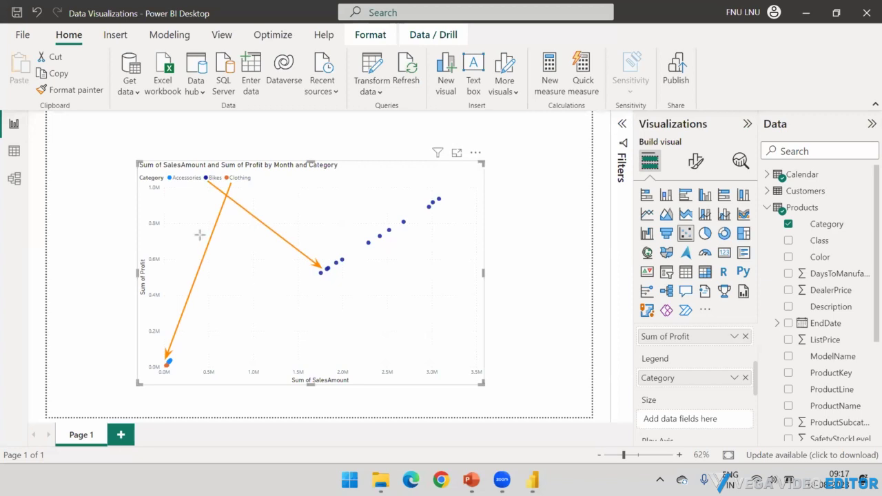
drag(178, 188, 169, 360)
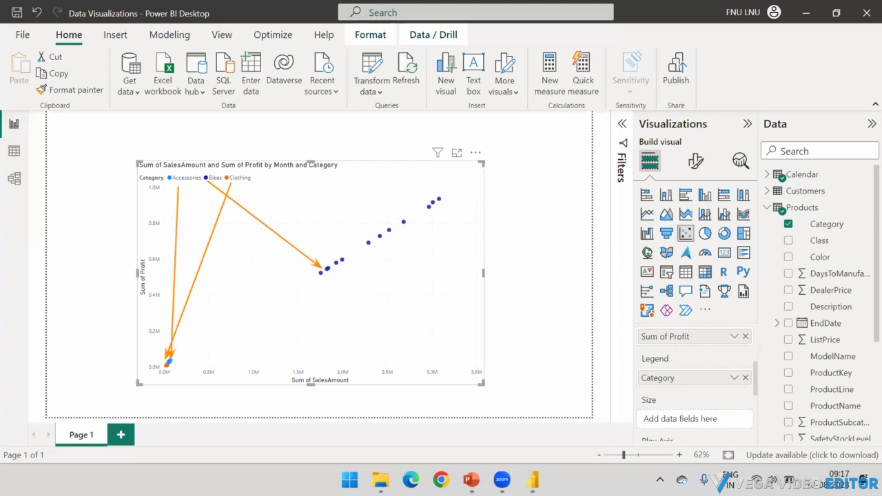
key(Escape)
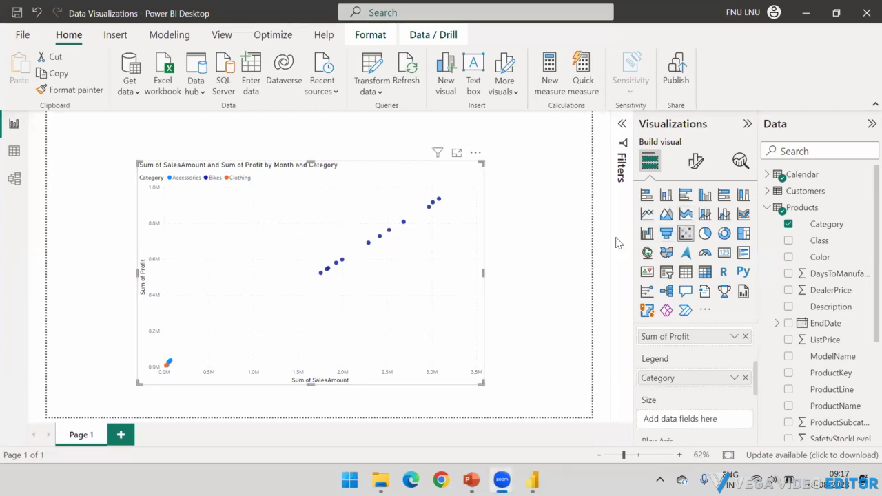
Deselect the chart and minimize both the Power BI and PowerPoint windows
click(574, 279)
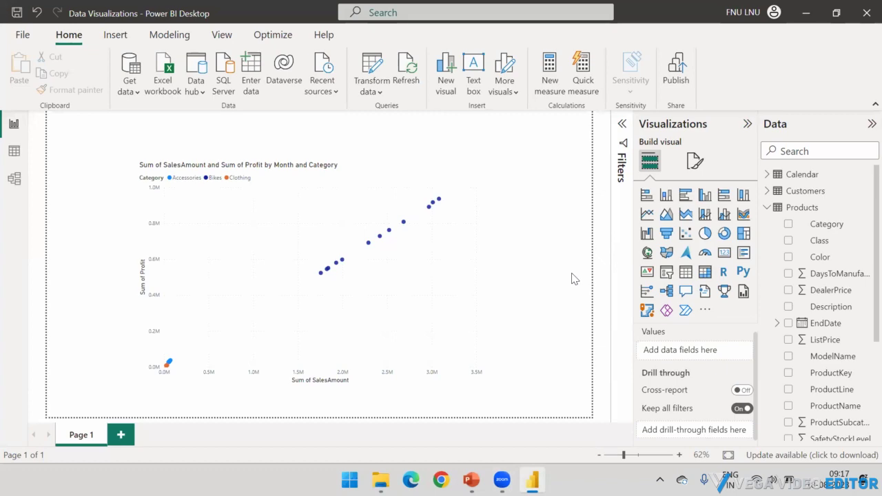
click(804, 12)
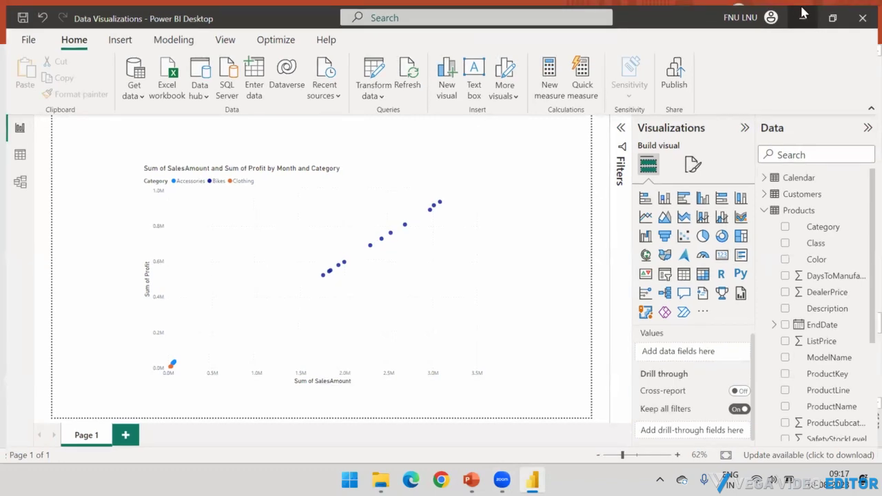
click(802, 13)
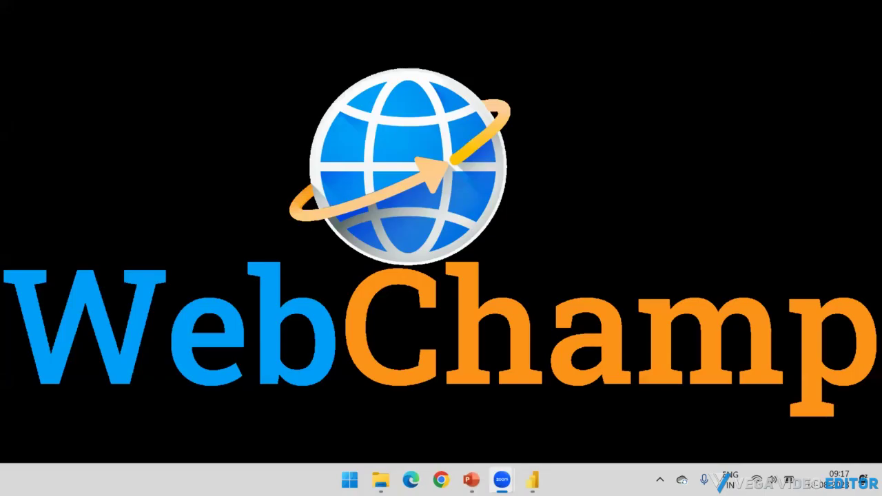